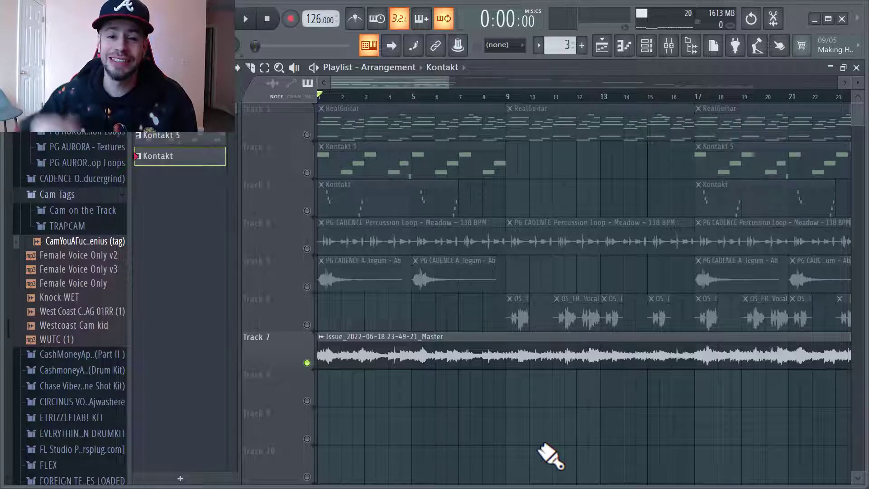
Step: Stop the arrangement's playback in the Playlist
{"action": "scroll", "coordinate": [260, 278], "scroll_direction": "down", "scroll_amount": 2}
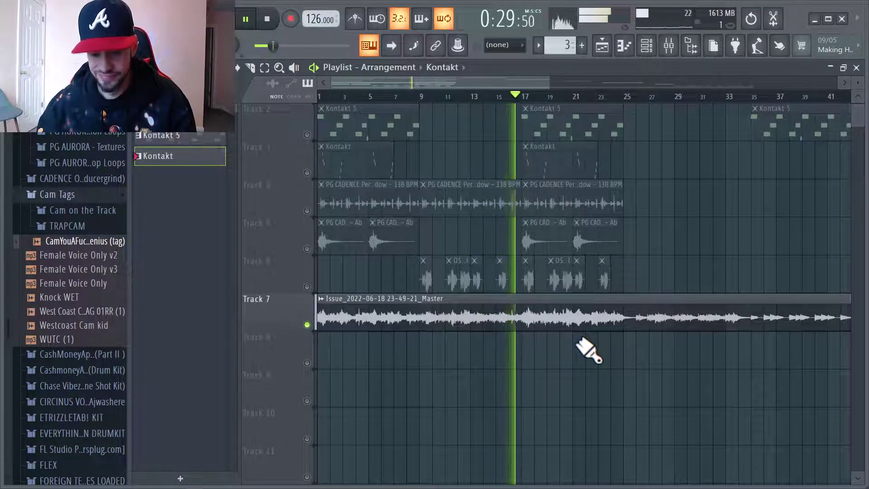
{"action": "key", "text": "space"}
{"action": "scroll", "coordinate": [301, 167], "scroll_direction": "up", "scroll_amount": 1}
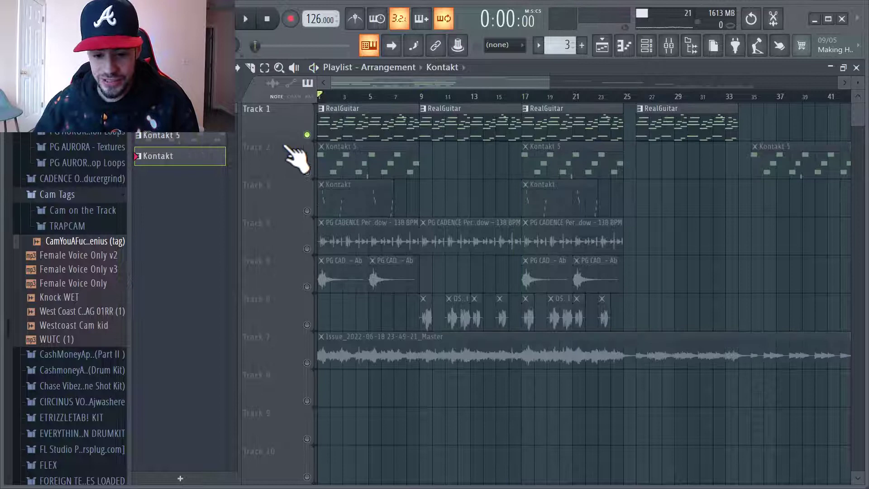
{"action": "scroll", "coordinate": [294, 159], "scroll_direction": "up", "scroll_amount": 3}
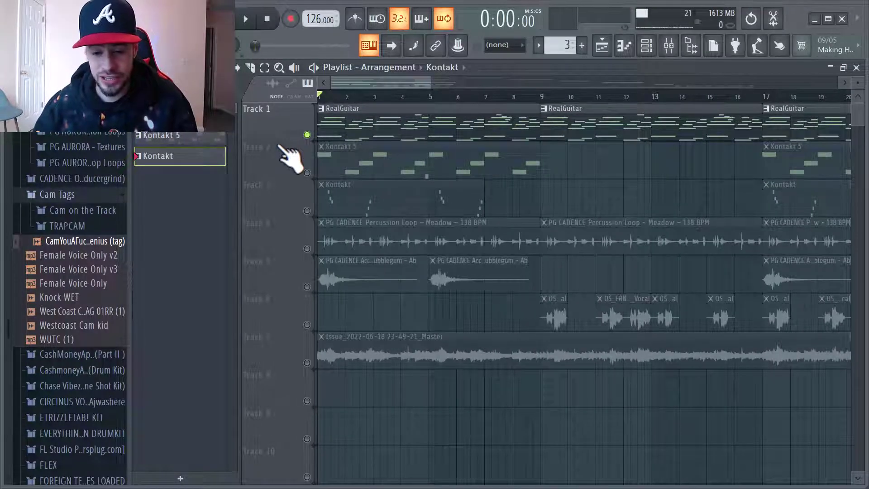
Step: Open the RealGuitar Classic plugin from the Channel rack and move its window higher
{"action": "left_click", "coordinate": [646, 45]}
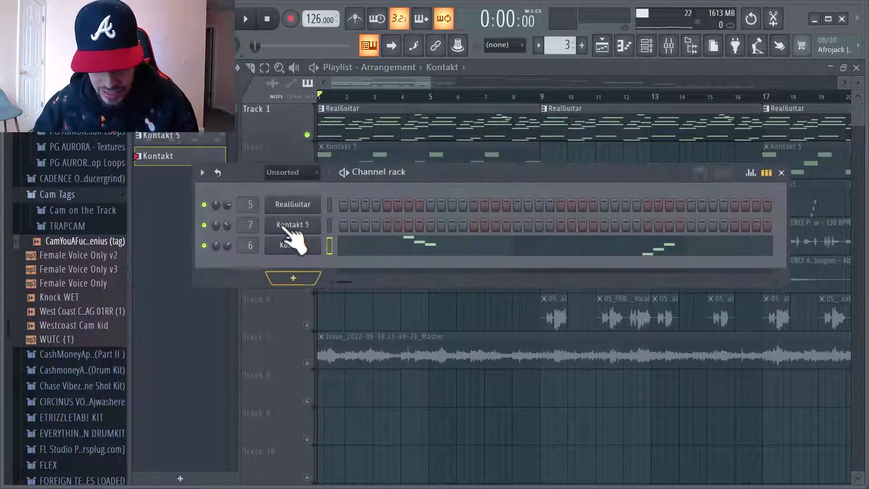
{"action": "key", "text": "Up"}
{"action": "key", "text": "Up"}
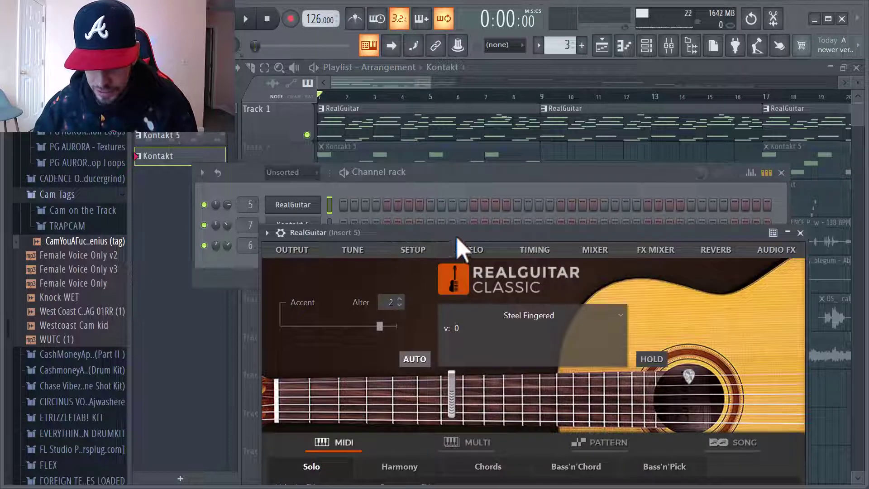
{"action": "left_click_drag", "start_coordinate": [457, 239], "coordinate": [454, 214]}
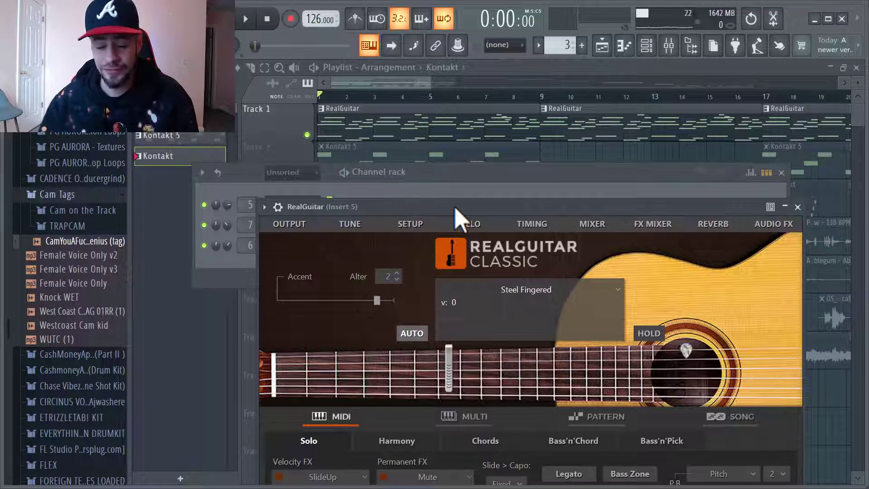
{"action": "double_click", "coordinate": [398, 109]}
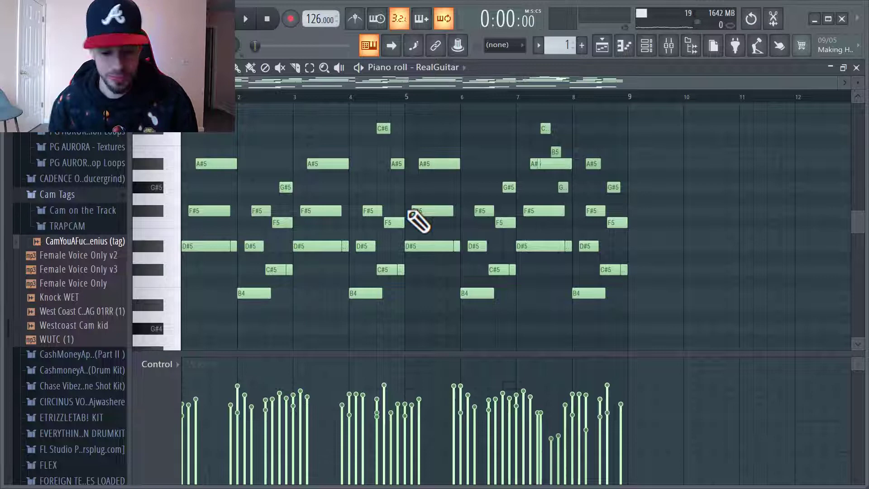
{"action": "scroll", "coordinate": [326, 211], "scroll_direction": "down", "scroll_amount": 3}
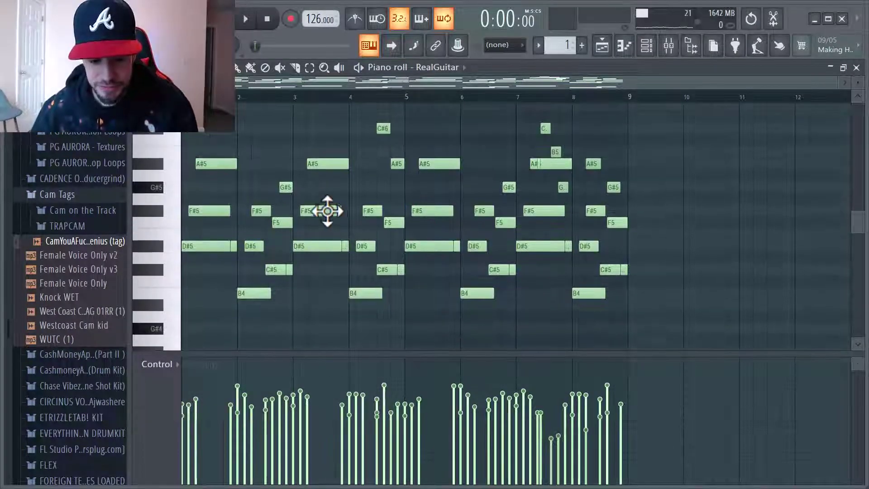
{"action": "key", "text": "space"}
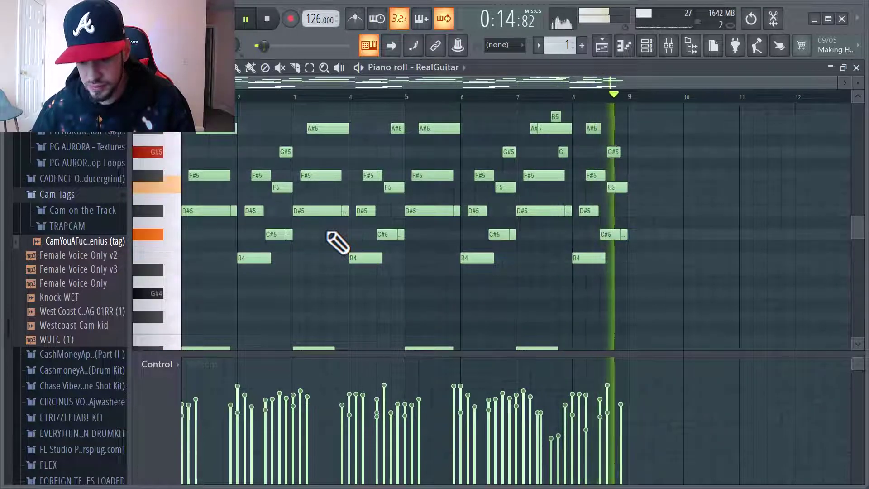
{"action": "key", "text": "space"}
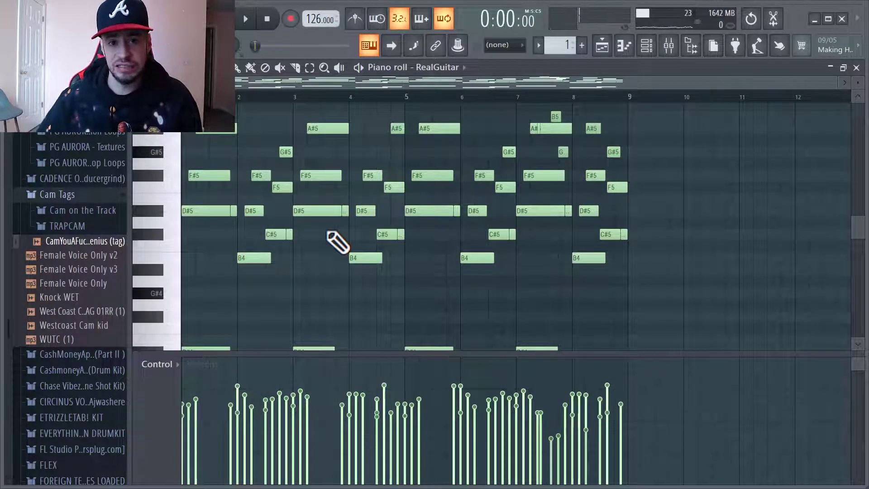
{"action": "scroll", "coordinate": [333, 227], "scroll_direction": "down", "scroll_amount": 2}
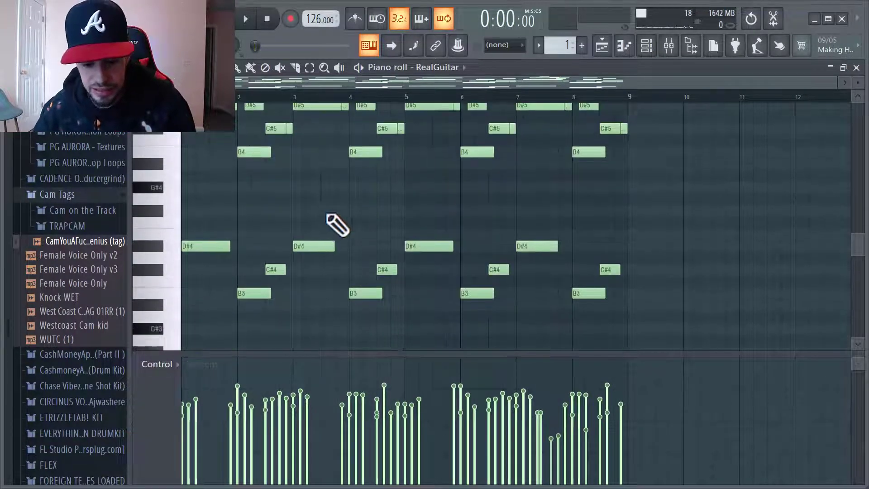
{"action": "scroll", "coordinate": [149, 208], "scroll_direction": "up", "scroll_amount": 3}
{"action": "scroll", "coordinate": [149, 208], "scroll_direction": "up", "scroll_amount": 1}
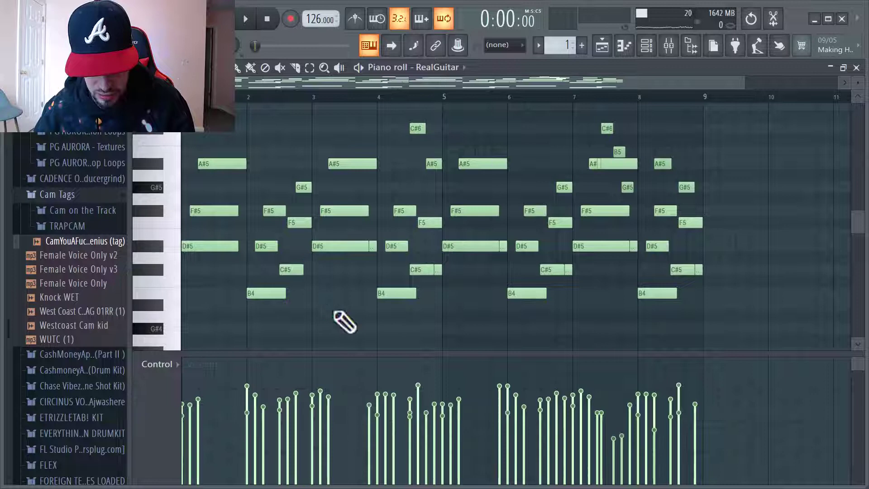
{"action": "key", "text": "space"}
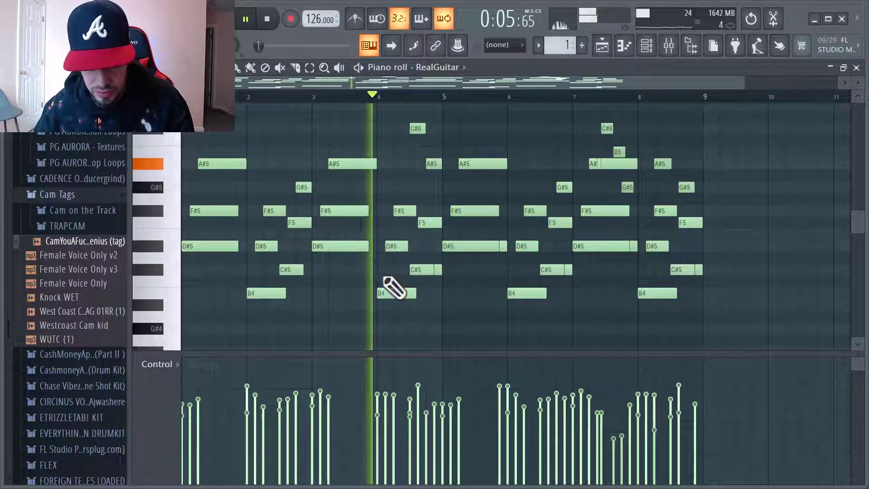
Step: Stop playback and zoom in on the RealGuitar notes in the Piano roll
{"action": "key", "text": "space"}
{"action": "scroll", "coordinate": [253, 273], "scroll_direction": "up", "scroll_amount": 3}
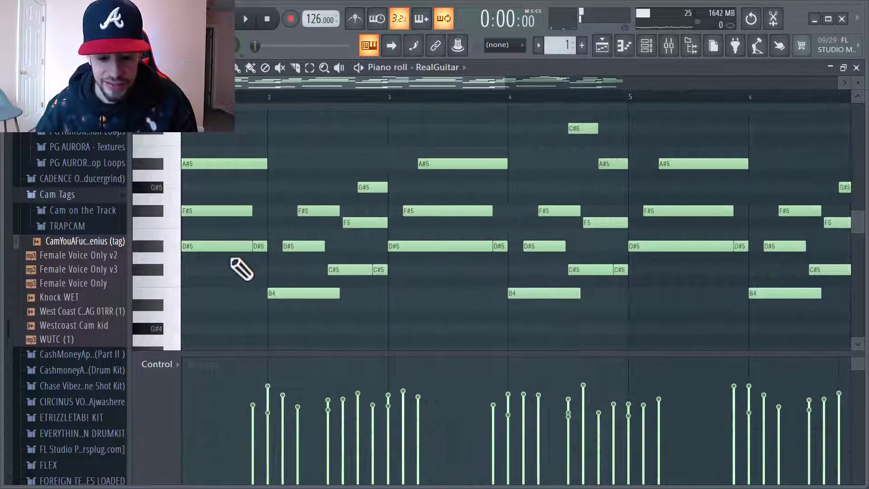
{"action": "scroll", "coordinate": [260, 251], "scroll_direction": "down", "scroll_amount": 3}
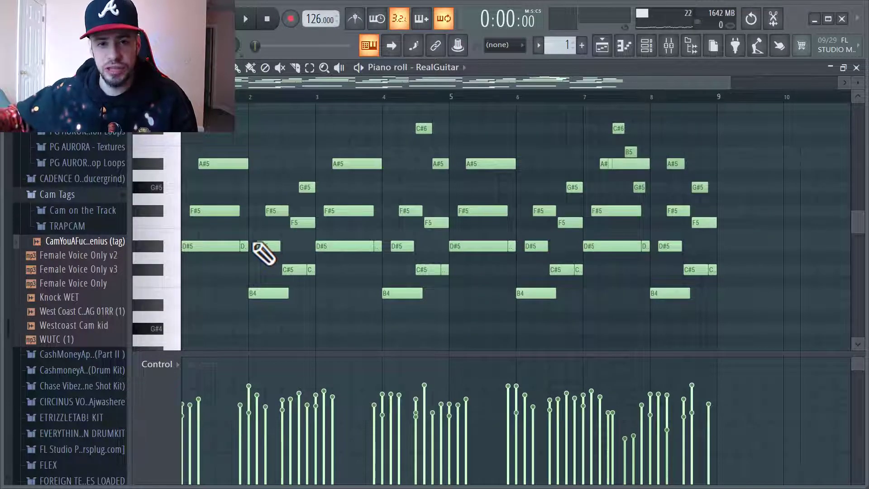
{"action": "scroll", "coordinate": [255, 249], "scroll_direction": "down", "scroll_amount": 1}
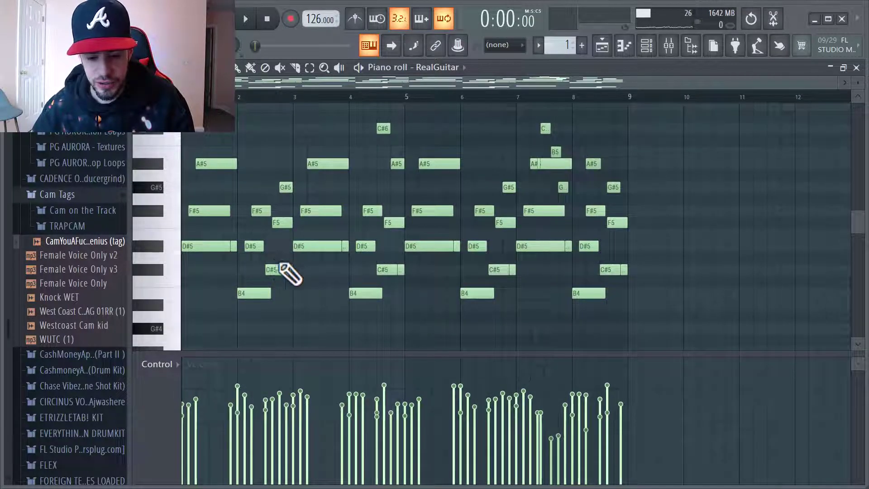
{"action": "scroll", "coordinate": [283, 265], "scroll_direction": "up", "scroll_amount": 3}
{"action": "scroll", "coordinate": [297, 272], "scroll_direction": "down", "scroll_amount": 1}
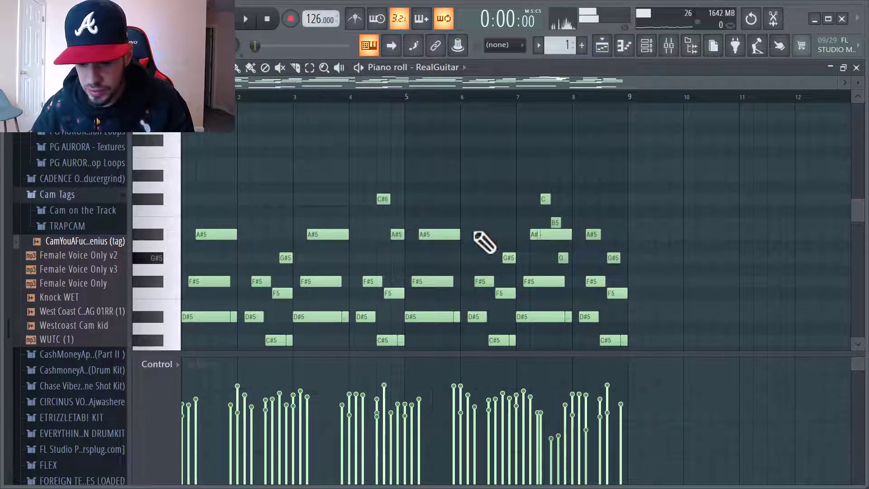
{"action": "scroll", "coordinate": [545, 199], "scroll_direction": "down", "scroll_amount": 1}
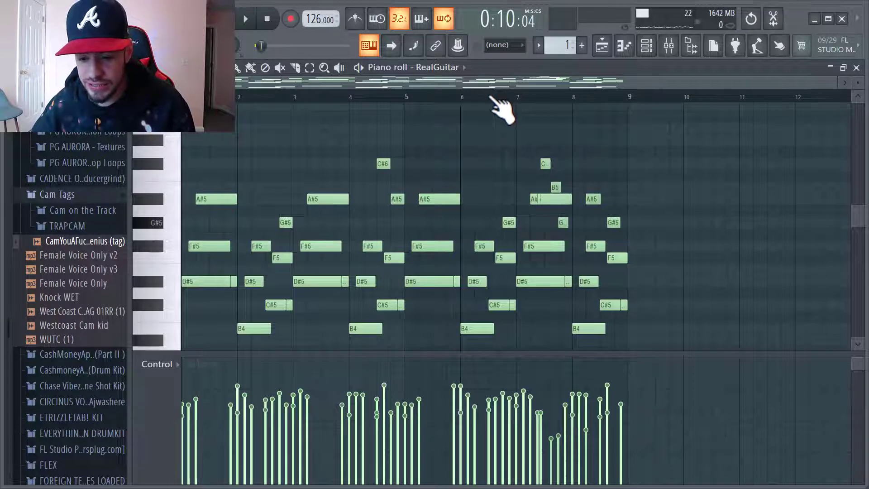
Step: Play the guitar pattern from bar 6, rewind, and show mixer Insert 5's effects
{"action": "key", "text": "space"}
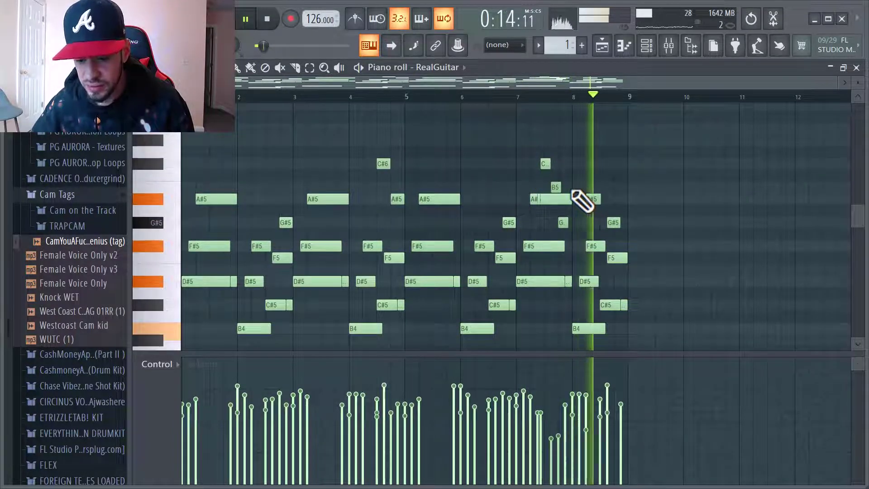
{"action": "key", "text": "space"}
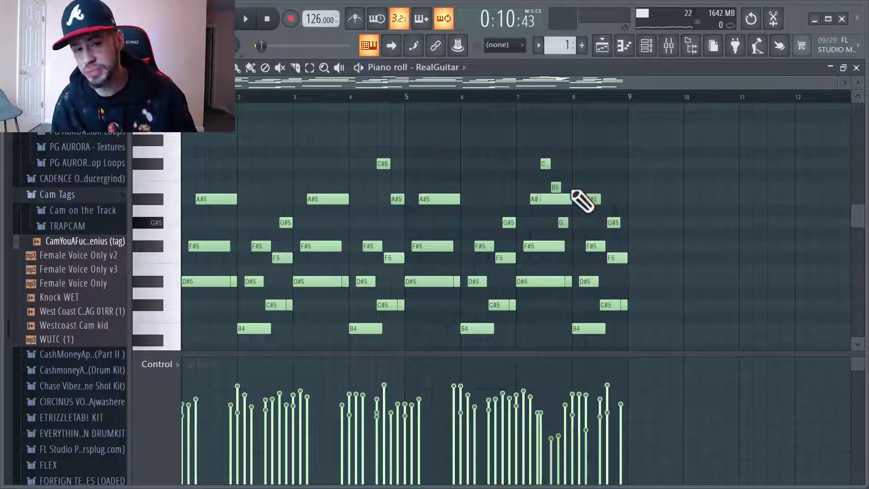
{"action": "key", "text": "space"}
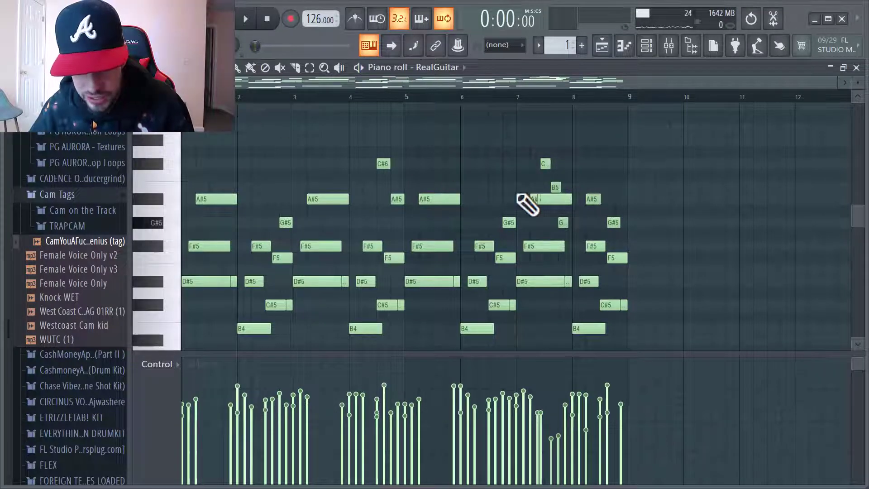
{"action": "scroll", "coordinate": [558, 188], "scroll_direction": "down", "scroll_amount": 3}
{"action": "scroll", "coordinate": [563, 199], "scroll_direction": "up", "scroll_amount": 2}
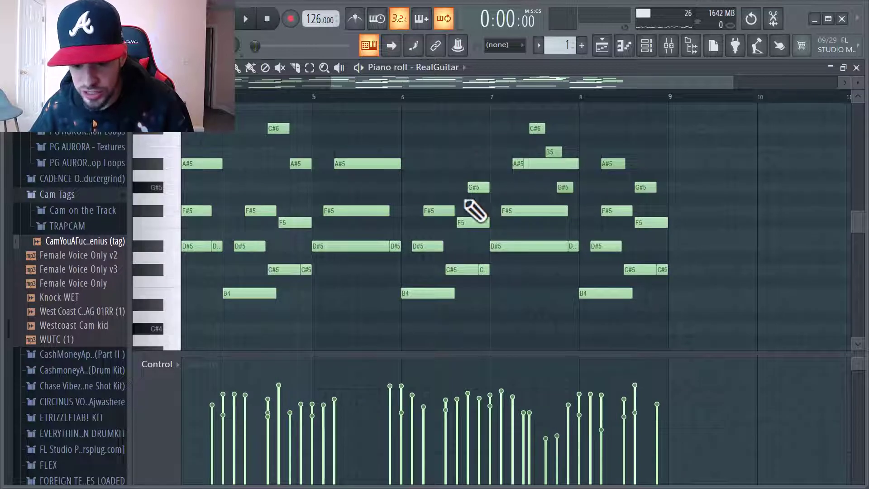
{"action": "scroll", "coordinate": [448, 217], "scroll_direction": "down", "scroll_amount": 2}
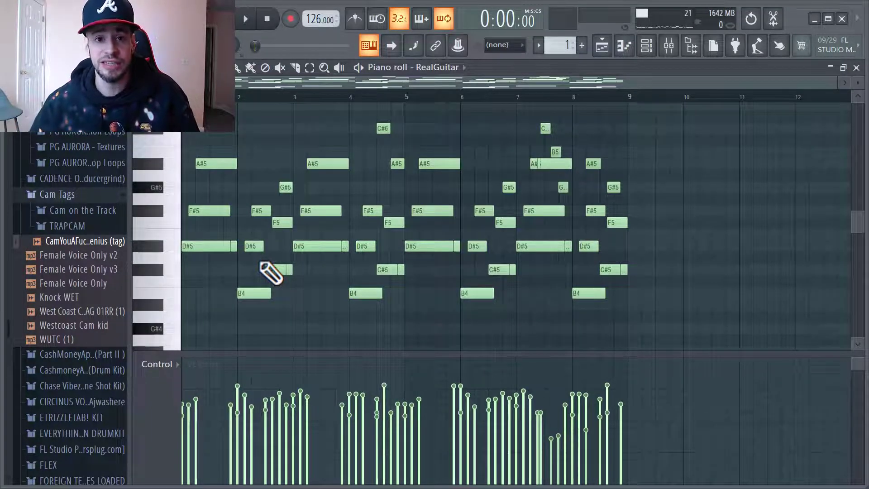
{"action": "key", "text": "F9"}
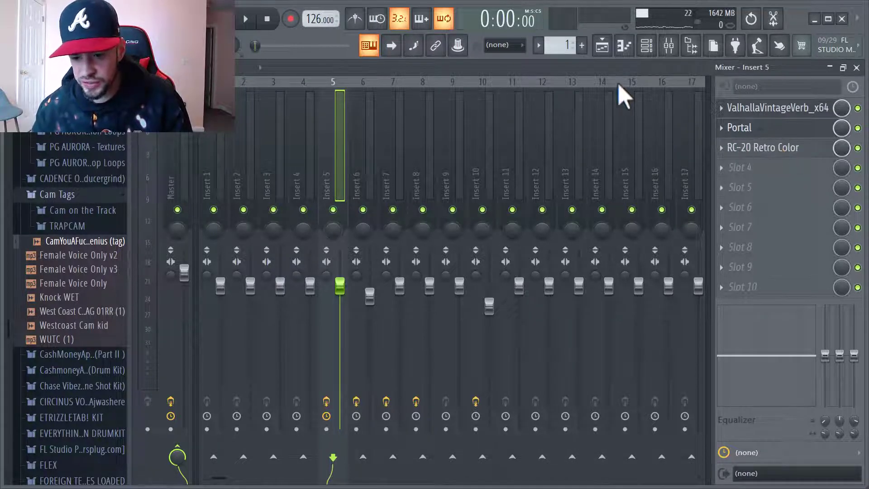
Step: Switch from the Mixer back to the Playlist showing Track 2's Kontakt 5 clips
{"action": "left_click", "coordinate": [603, 47]}
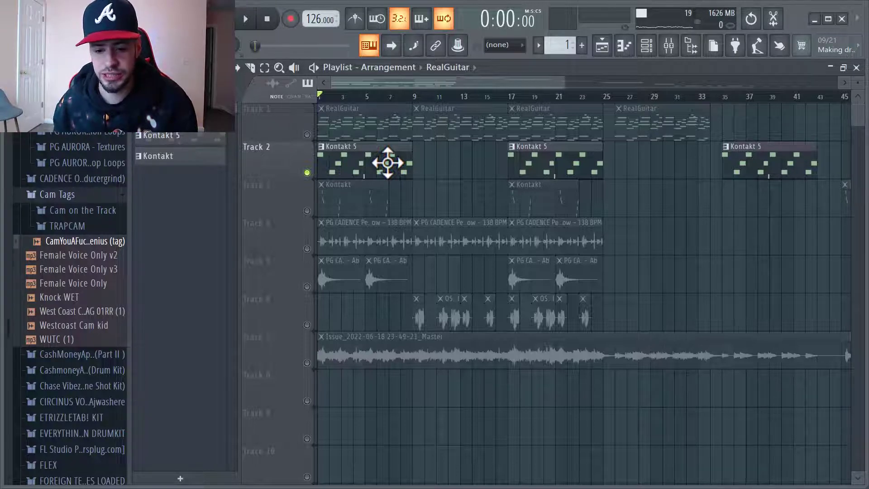
{"action": "double_click", "coordinate": [391, 168]}
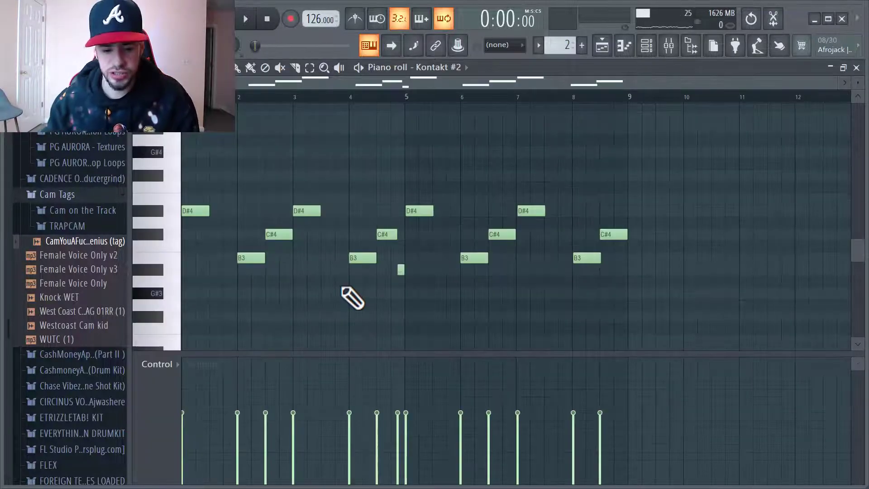
{"action": "key", "text": "space"}
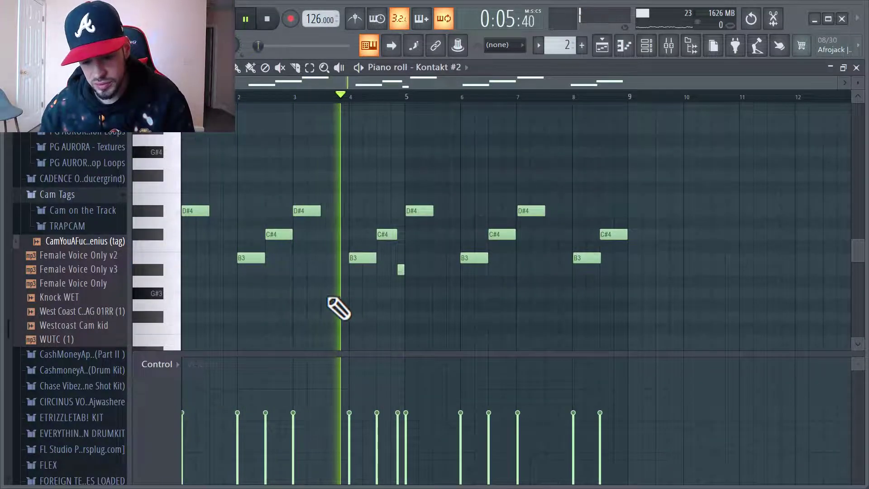
{"action": "key", "text": "space"}
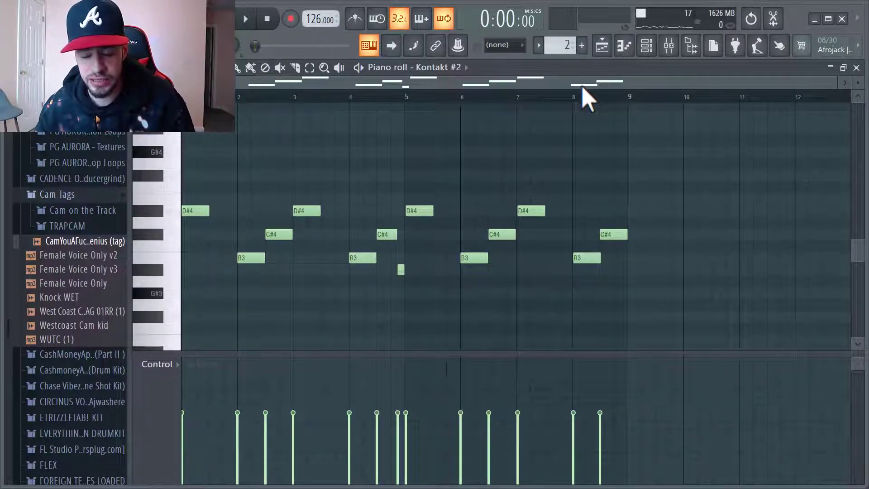
{"action": "left_click", "coordinate": [605, 46]}
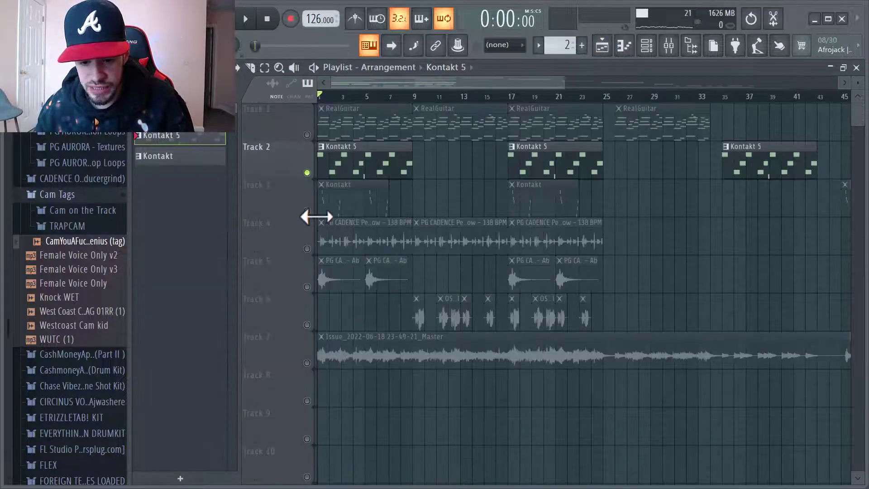
{"action": "scroll", "coordinate": [334, 227], "scroll_direction": "up", "scroll_amount": 6}
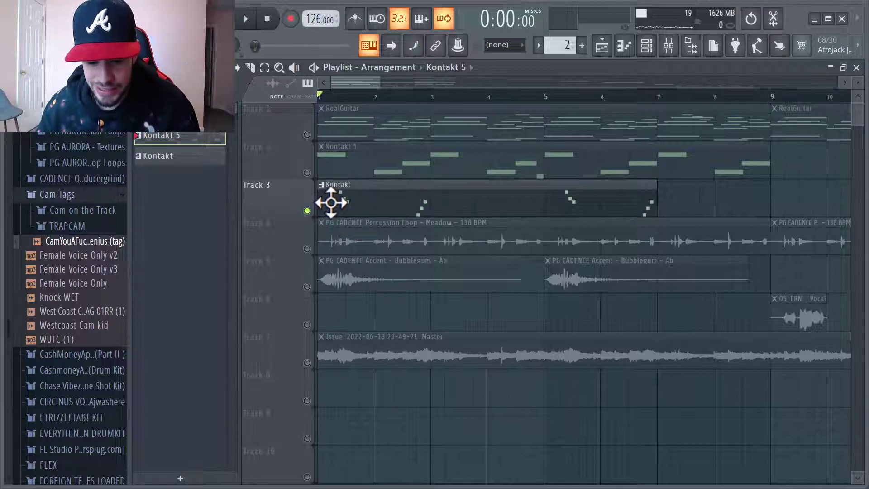
Step: Open Track 3's Kontakt pattern in the Piano roll and audition its three-note stabs
{"action": "double_click", "coordinate": [331, 203]}
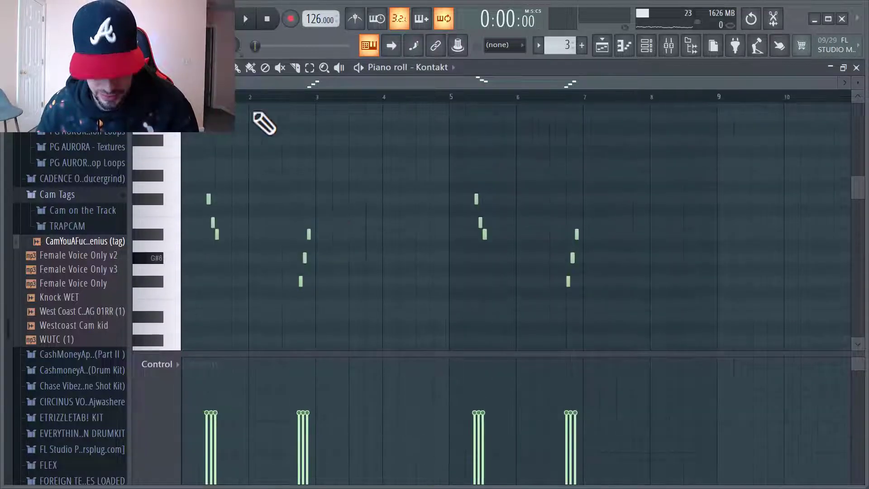
{"action": "key", "text": "space"}
{"action": "scroll", "coordinate": [435, 194], "scroll_direction": "down", "scroll_amount": 2}
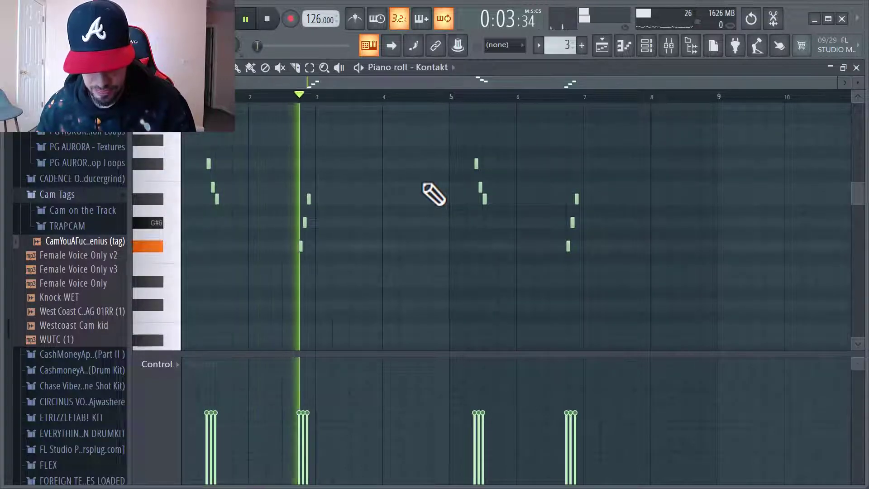
{"action": "key", "text": "space"}
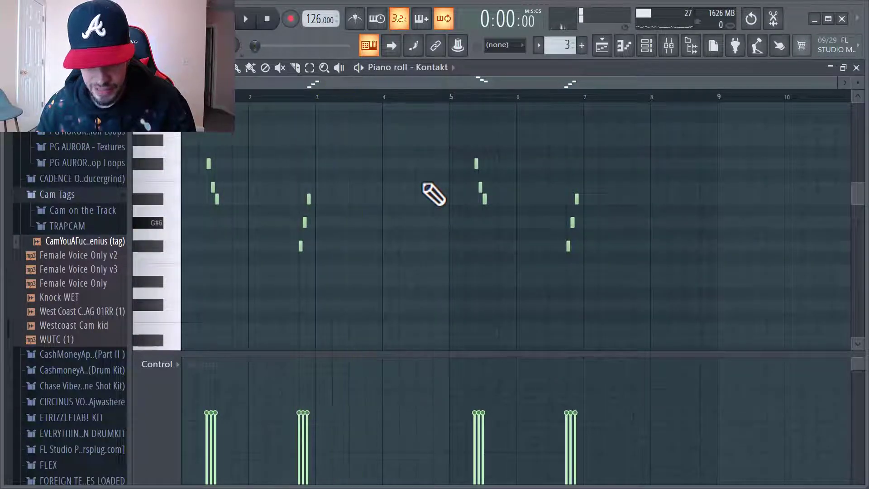
Step: Add a new note, delete an unwanted one, and audition the edited melody
{"action": "left_click", "coordinate": [308, 199]}
{"action": "right_click", "coordinate": [208, 163]}
{"action": "scroll", "coordinate": [208, 158], "scroll_direction": "up", "scroll_amount": 2}
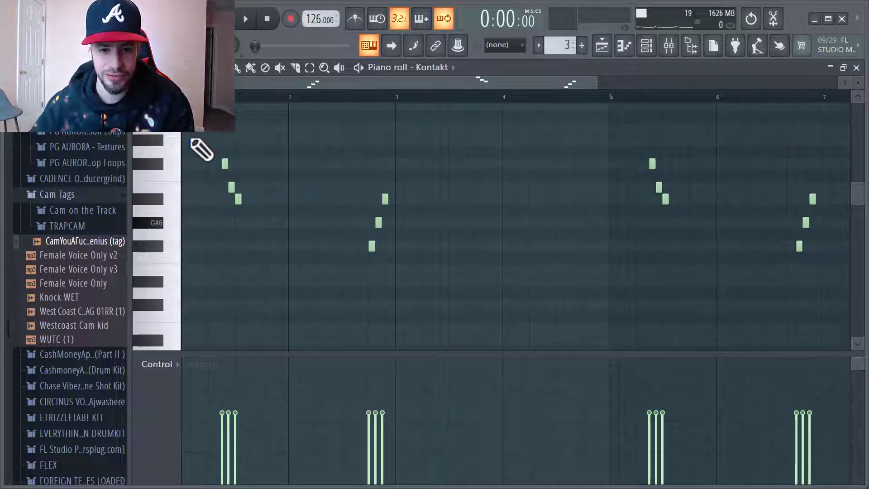
{"action": "key", "text": "space"}
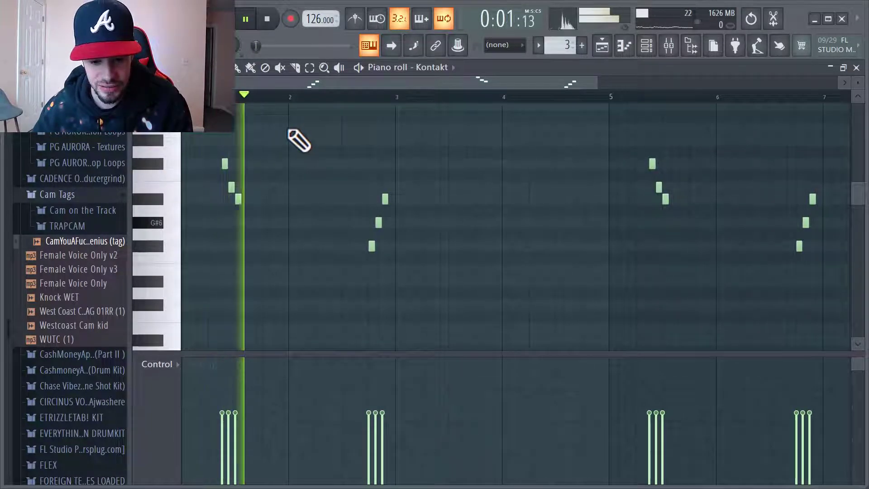
{"action": "key", "text": "space"}
{"action": "scroll", "coordinate": [294, 154], "scroll_direction": "down", "scroll_amount": 3}
Step: Return to the Playlist and audition the soloed PG CADENCE percussion loop on Track 4
{"action": "left_click", "coordinate": [602, 45]}
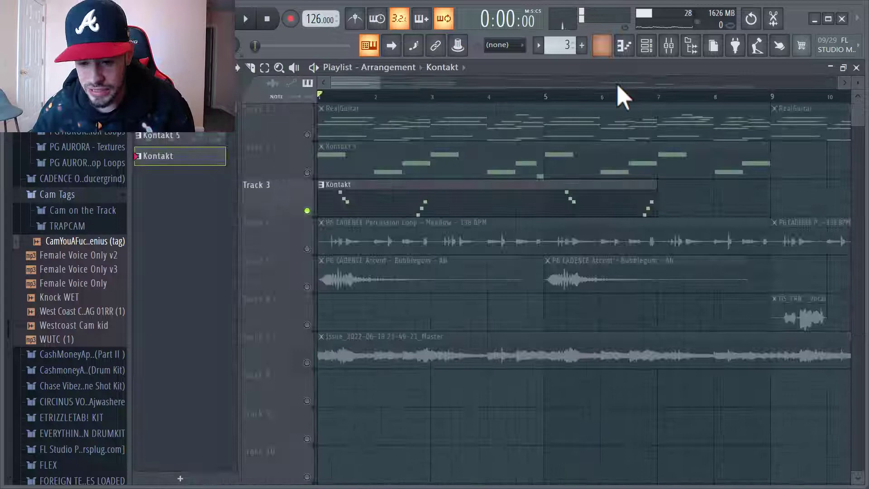
{"action": "scroll", "coordinate": [537, 205], "scroll_direction": "down", "scroll_amount": 3}
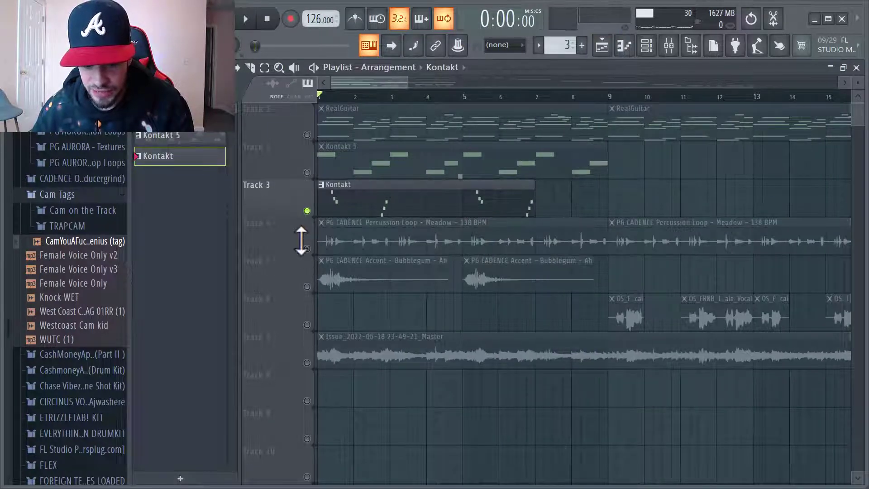
{"action": "scroll", "coordinate": [302, 240], "scroll_direction": "up", "scroll_amount": 2}
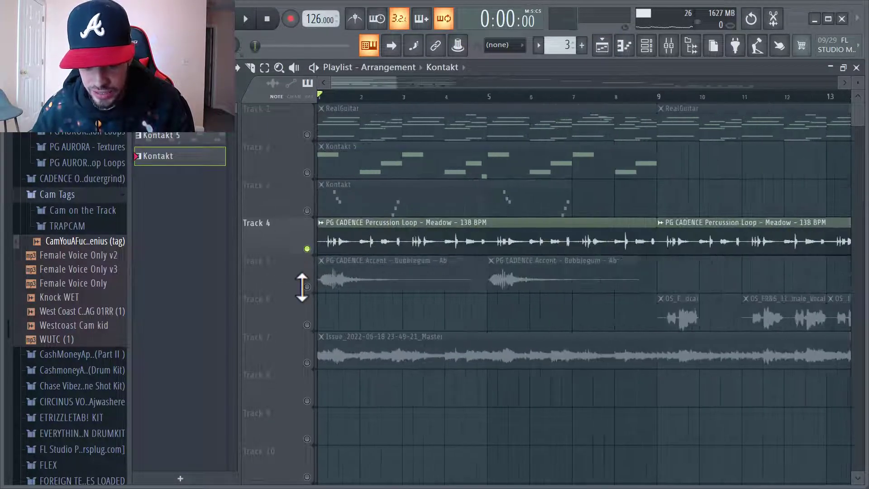
{"action": "scroll", "coordinate": [301, 287], "scroll_direction": "down", "scroll_amount": 3}
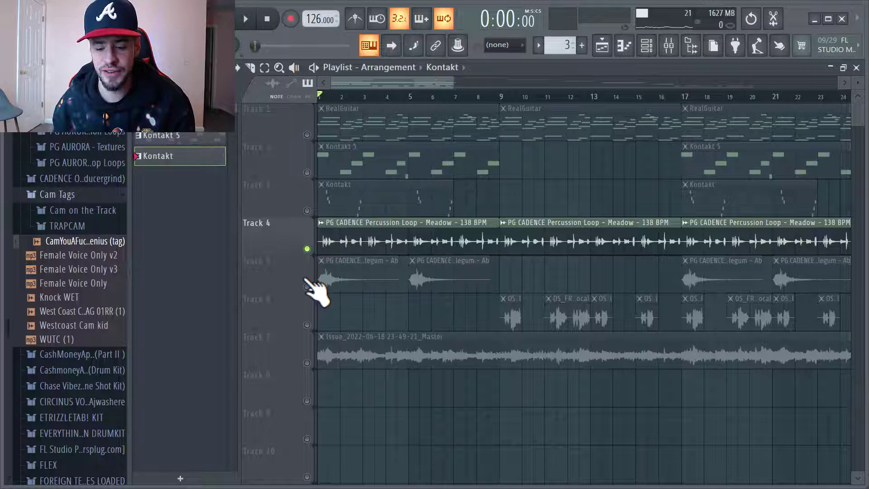
{"action": "scroll", "coordinate": [315, 292], "scroll_direction": "up", "scroll_amount": 2}
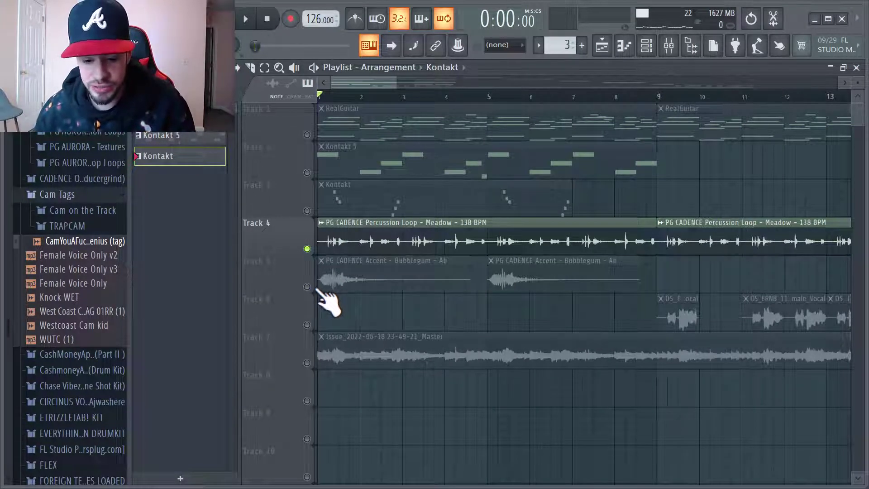
{"action": "key", "text": "space"}
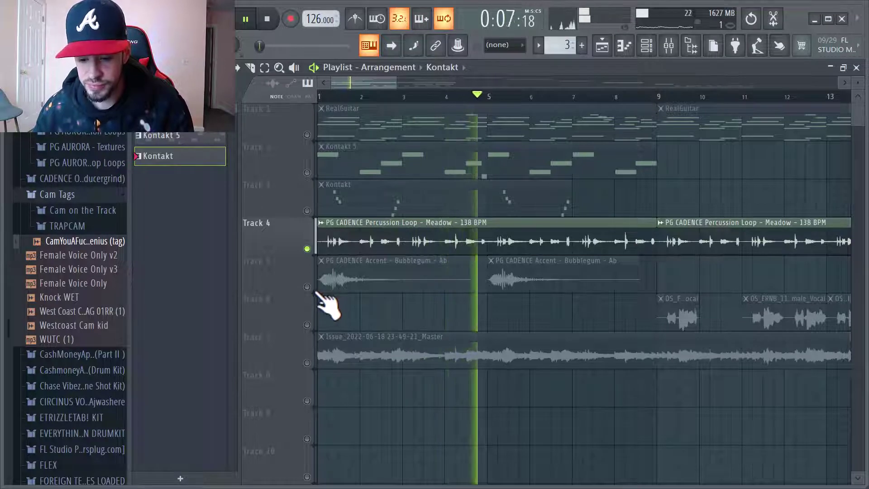
{"action": "key", "text": "space"}
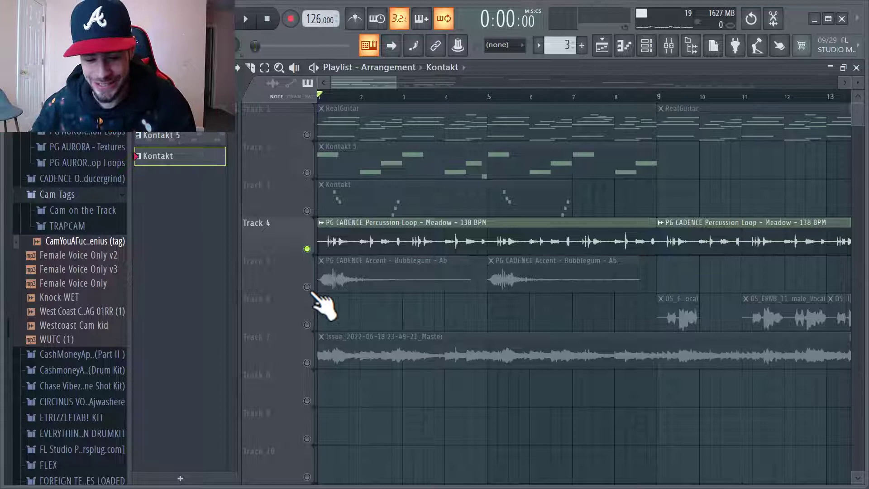
Step: Solo Track 5's PG CADENCE Ab one-shot accents and audition them
{"action": "left_click", "coordinate": [306, 287], "text": "ctrl"}
{"action": "scroll", "coordinate": [284, 317], "scroll_direction": "down", "scroll_amount": 3}
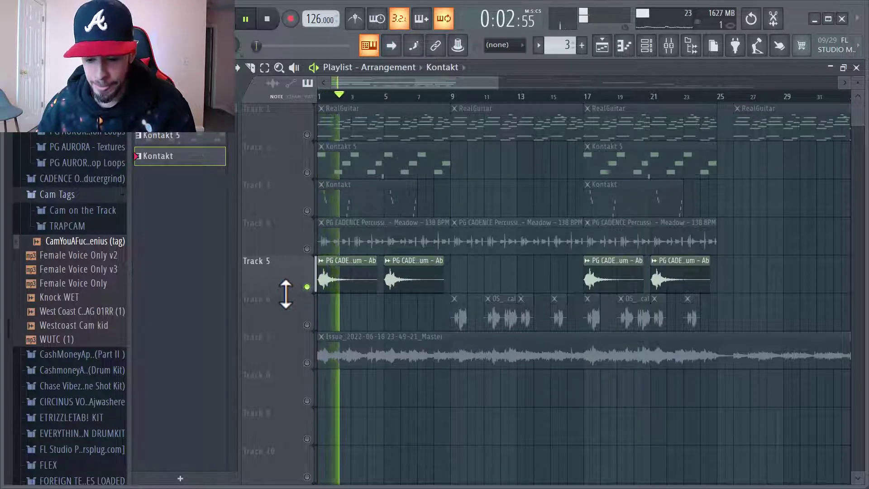
{"action": "key", "text": "space"}
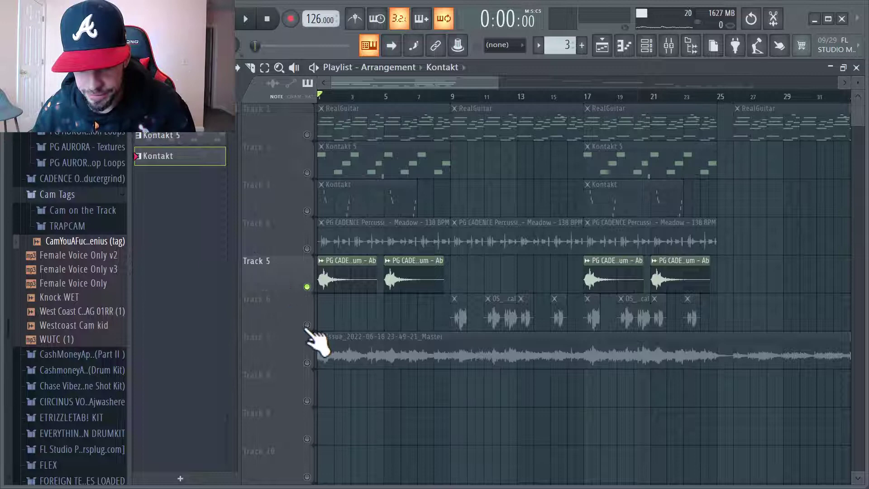
Step: Play Track 6's vocal chops from bar 9, stop, and bring up the Mixer
{"action": "scroll", "coordinate": [471, 283], "scroll_direction": "up", "scroll_amount": 3}
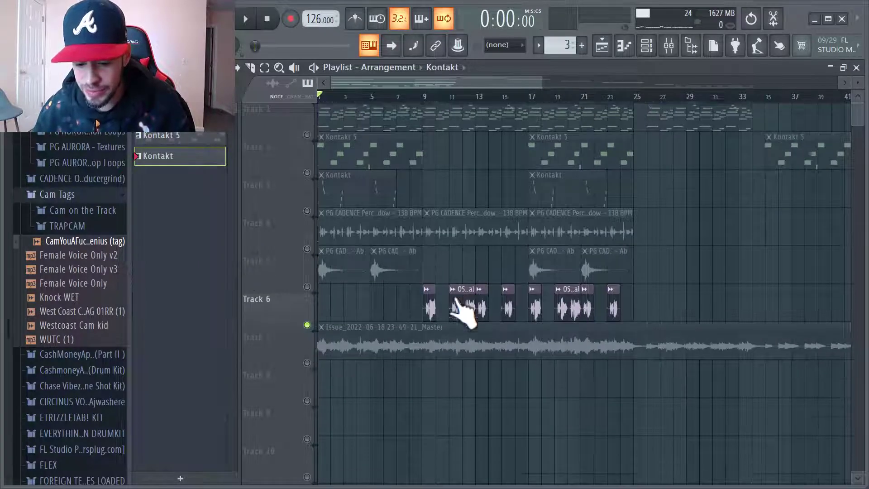
{"action": "scroll", "coordinate": [467, 307], "scroll_direction": "down", "scroll_amount": 2}
{"action": "left_click", "coordinate": [362, 95]}
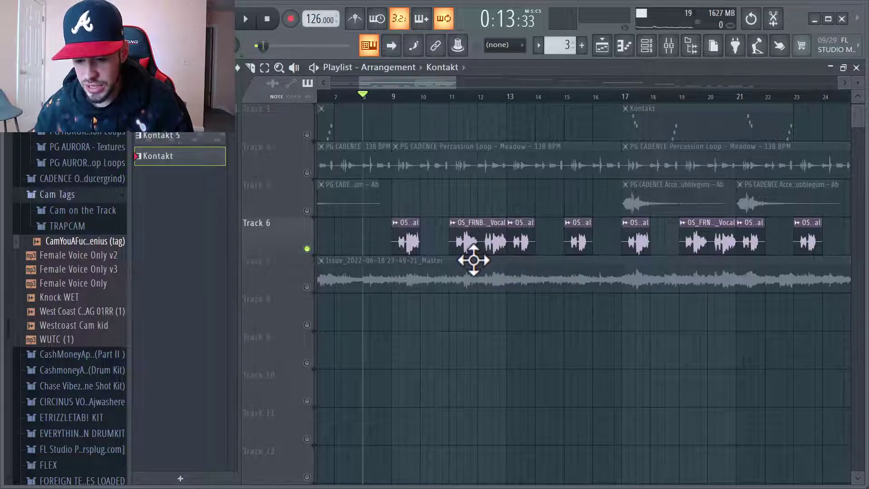
{"action": "scroll", "coordinate": [473, 249], "scroll_direction": "down", "scroll_amount": 2}
{"action": "left_click", "coordinate": [417, 97]}
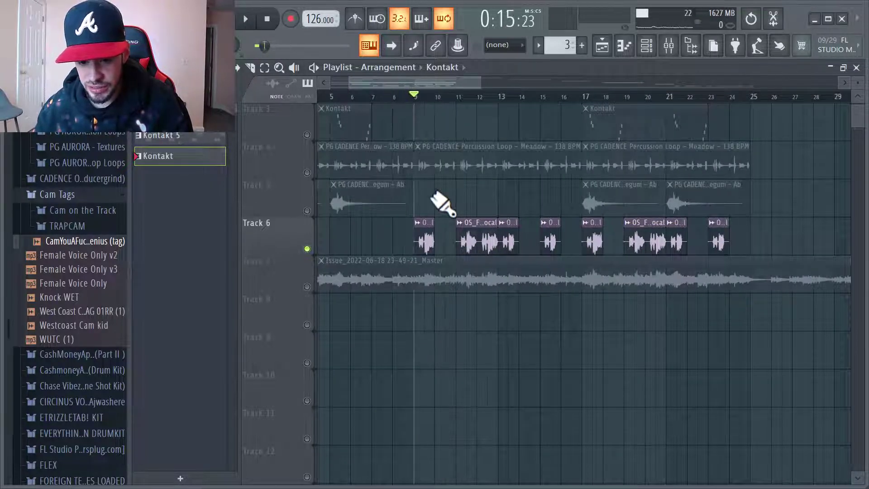
{"action": "key", "text": "space"}
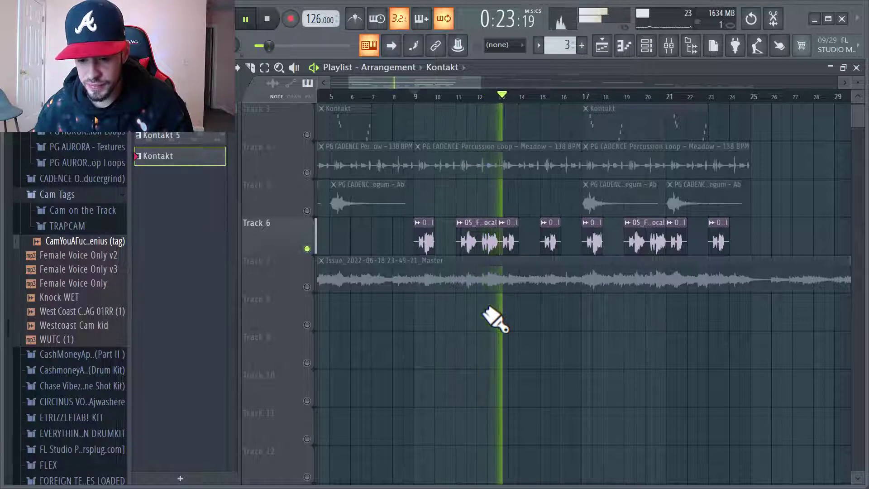
{"action": "key", "text": "space"}
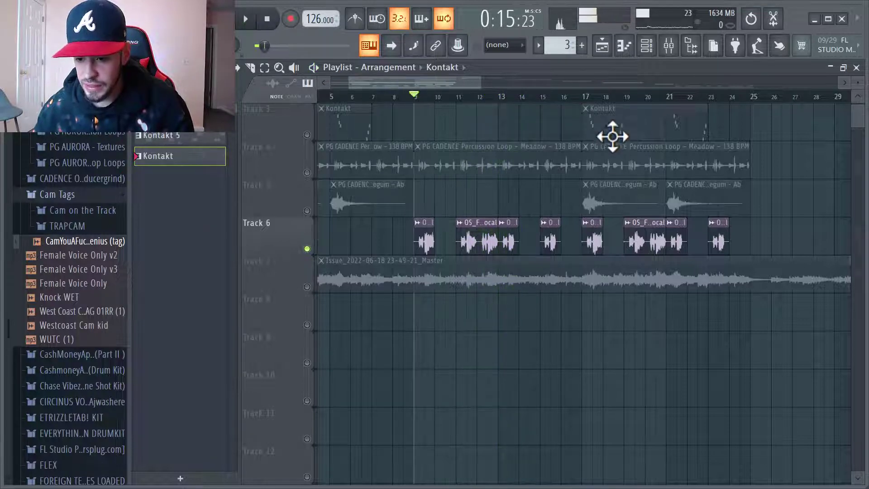
{"action": "left_click", "coordinate": [669, 45]}
Step: View Insert 10's reverb, Love Philter, delay and EQ chain, then return to the Playlist
{"action": "left_click", "coordinate": [486, 188]}
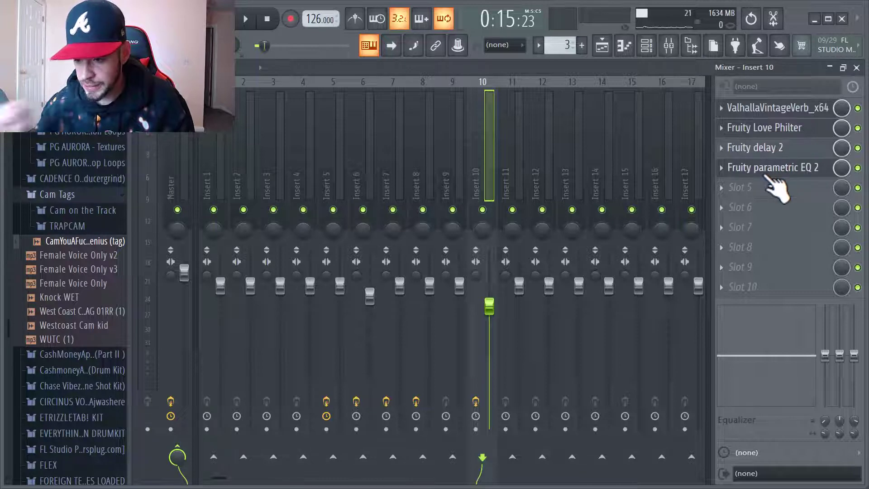
{"action": "left_click", "coordinate": [602, 45]}
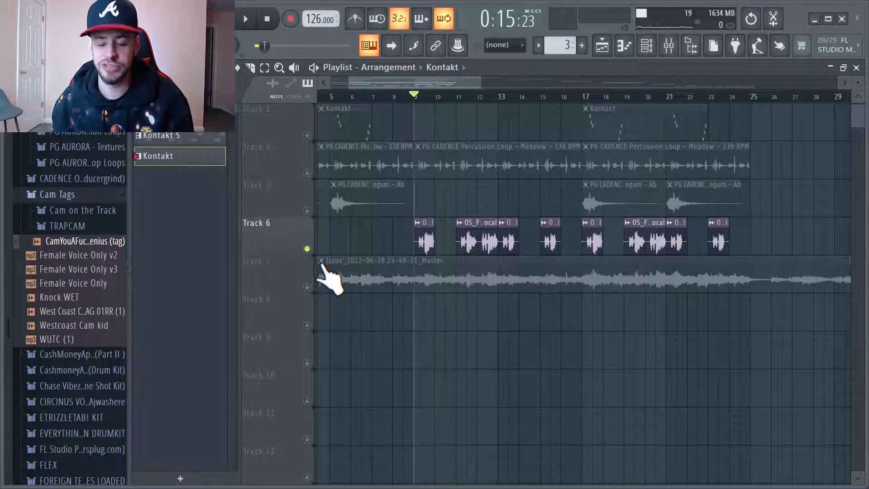
Step: Solo Track 7's master bounce, check its sample settings, and play it from the start
{"action": "left_click", "coordinate": [312, 272]}
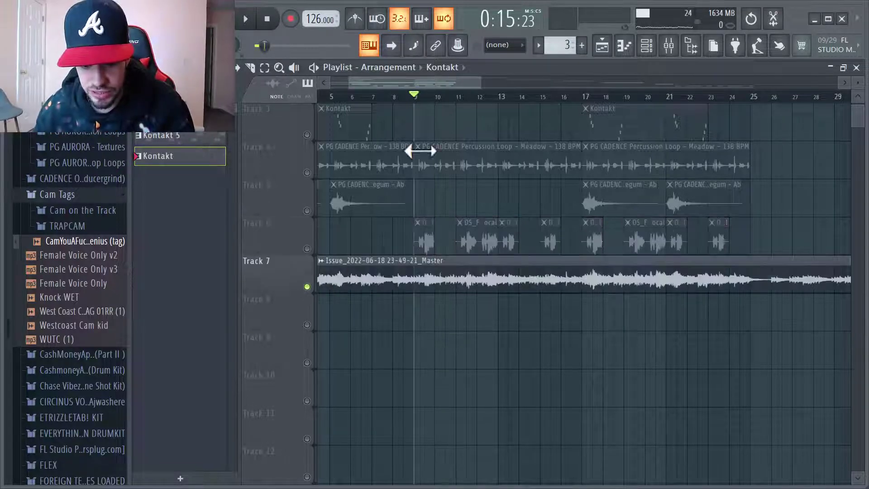
{"action": "key", "text": "Home"}
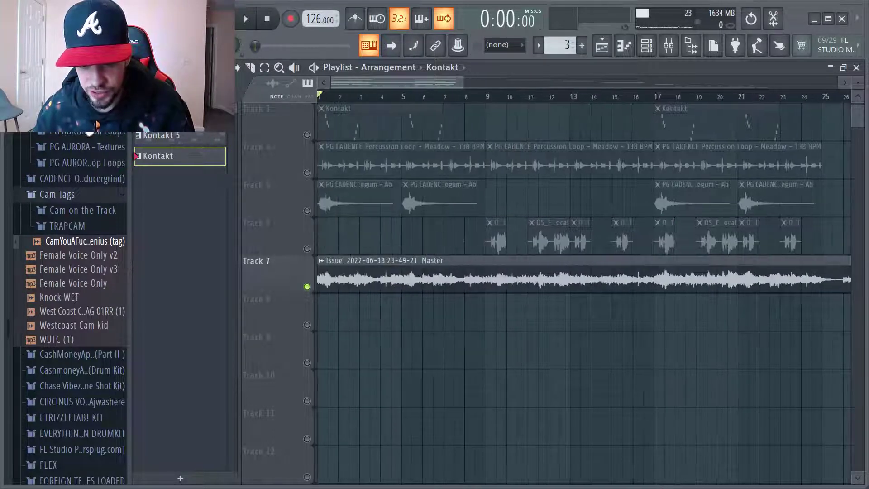
{"action": "double_click", "coordinate": [380, 267]}
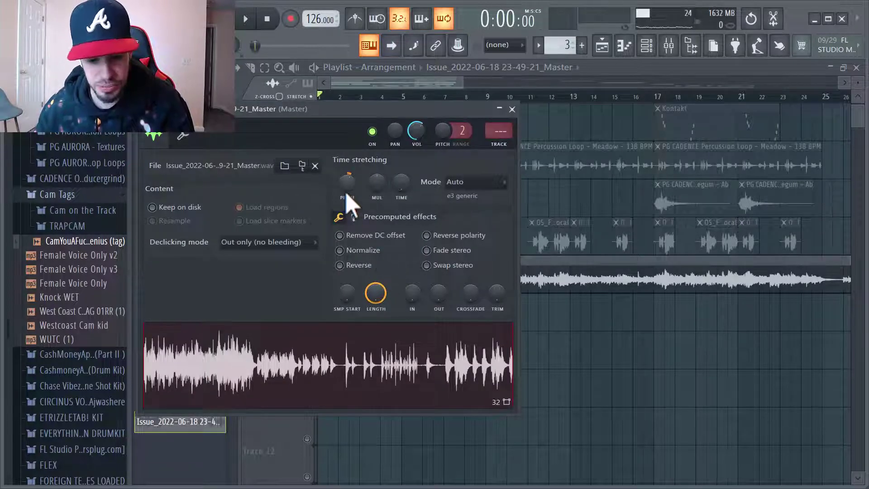
{"action": "left_click", "coordinate": [512, 110]}
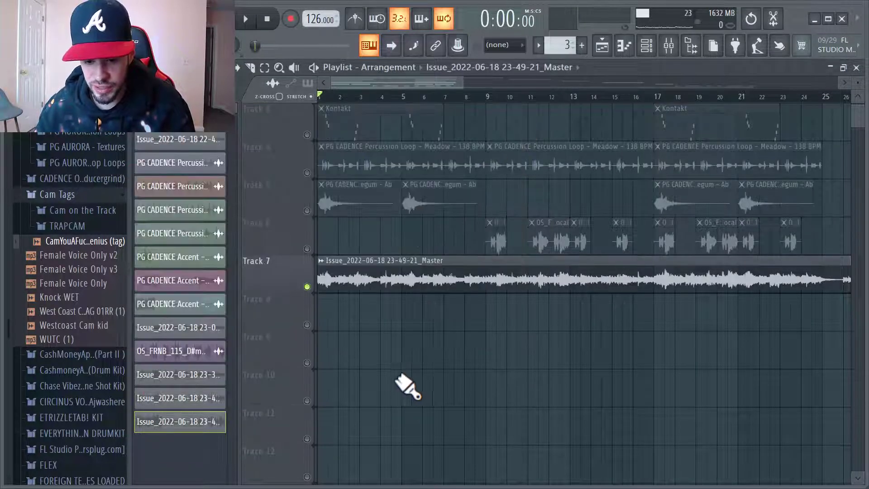
{"action": "scroll", "coordinate": [399, 381], "scroll_direction": "down", "scroll_amount": 2}
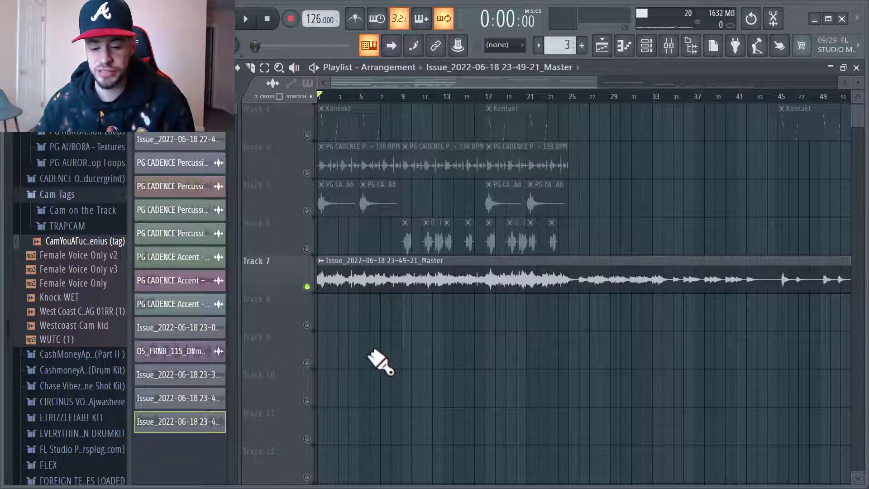
{"action": "key", "text": "space"}
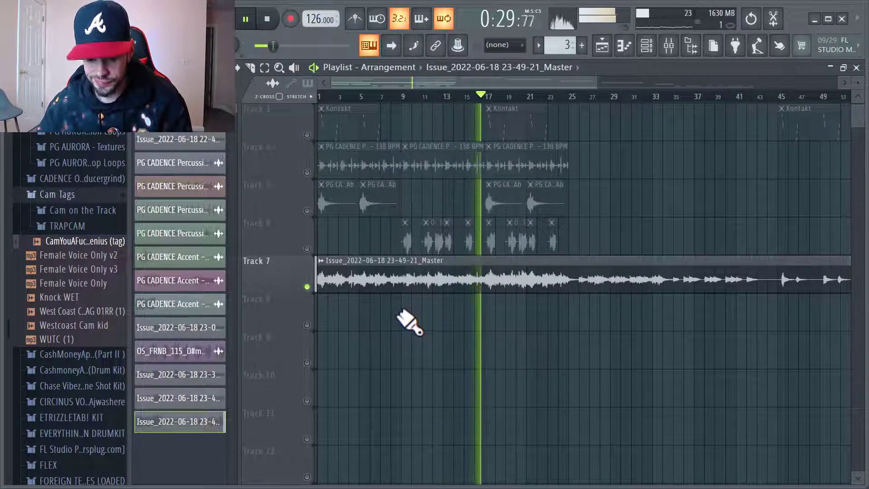
{"action": "key", "text": "space"}
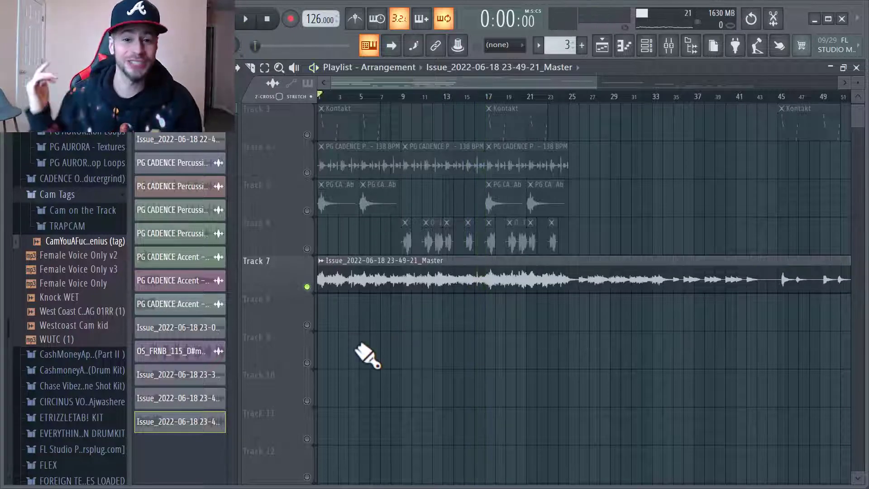